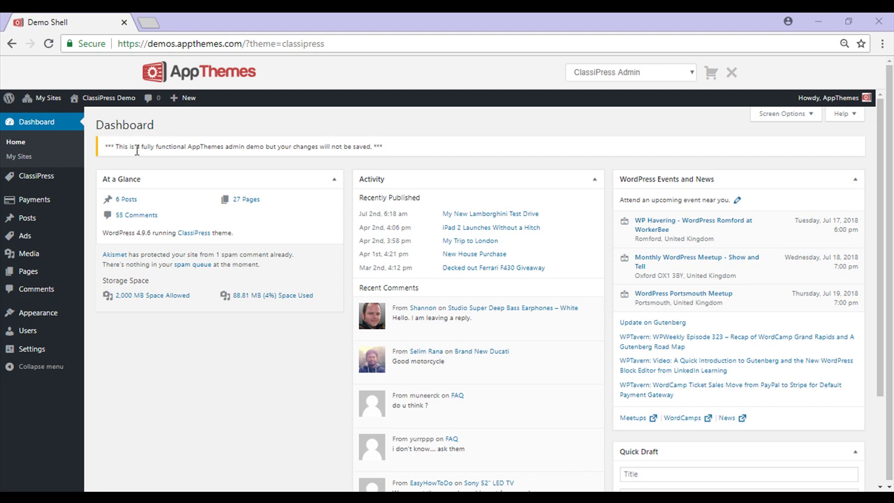
Open the ClassiPress pricing settings and keep the price model at Price Per Category.
{"action": "mouse_move", "coordinate": [63, 185]}
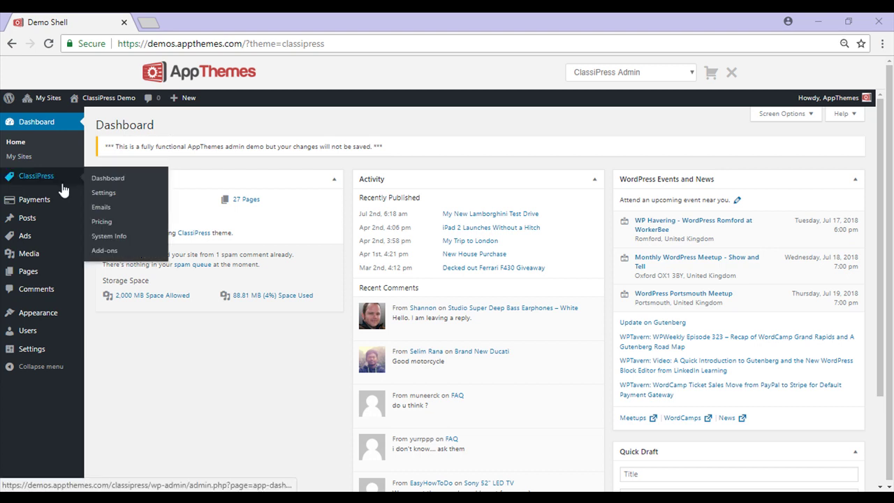
{"action": "left_click", "coordinate": [112, 222]}
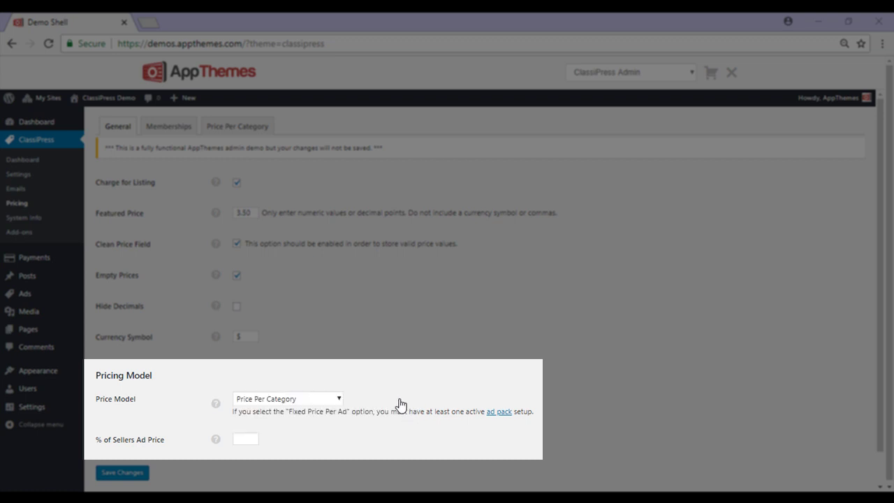
{"action": "left_click", "coordinate": [338, 400]}
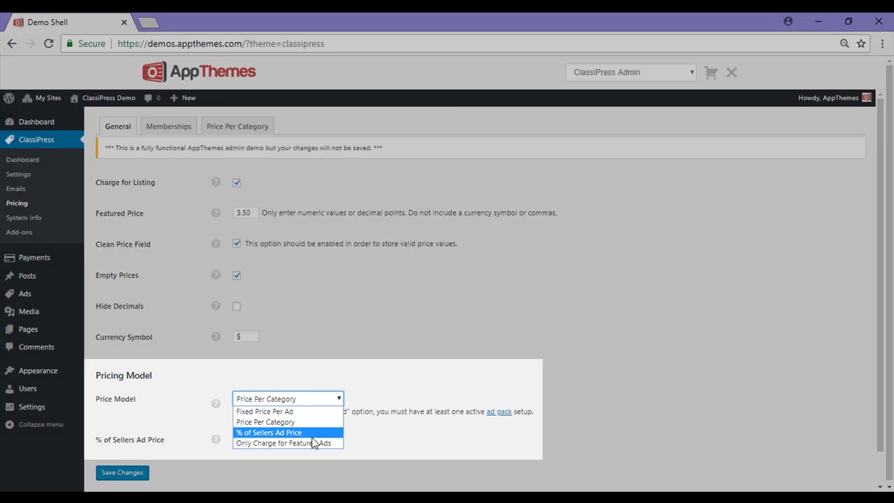
{"action": "left_click", "coordinate": [349, 421]}
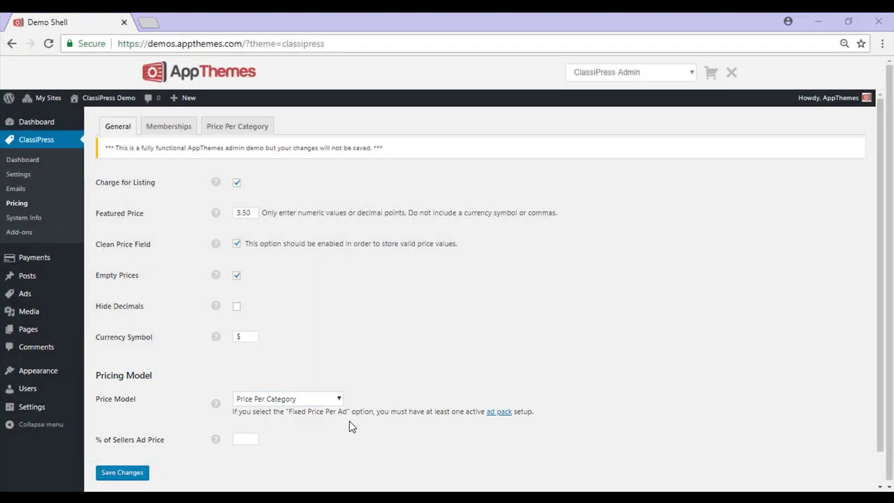
On the Memberships pricing tab, leave Membership to Buy Ads at Not Required.
{"action": "left_click", "coordinate": [165, 131]}
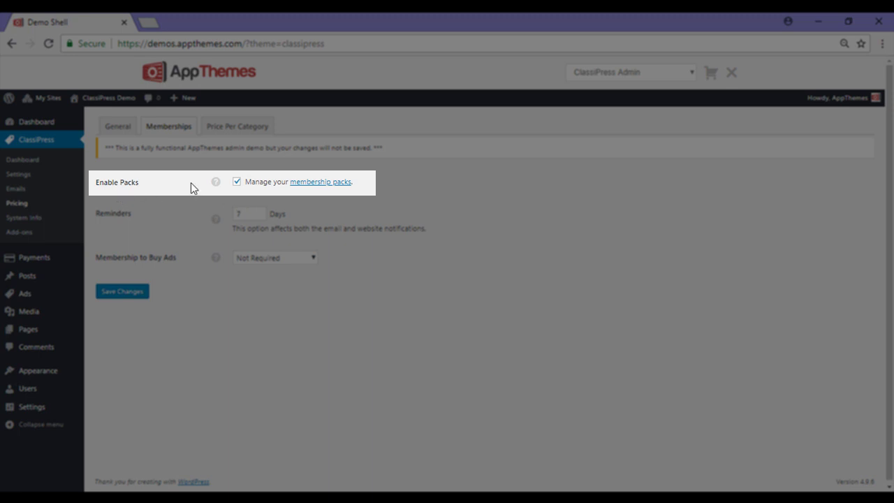
{"action": "mouse_move", "coordinate": [215, 182]}
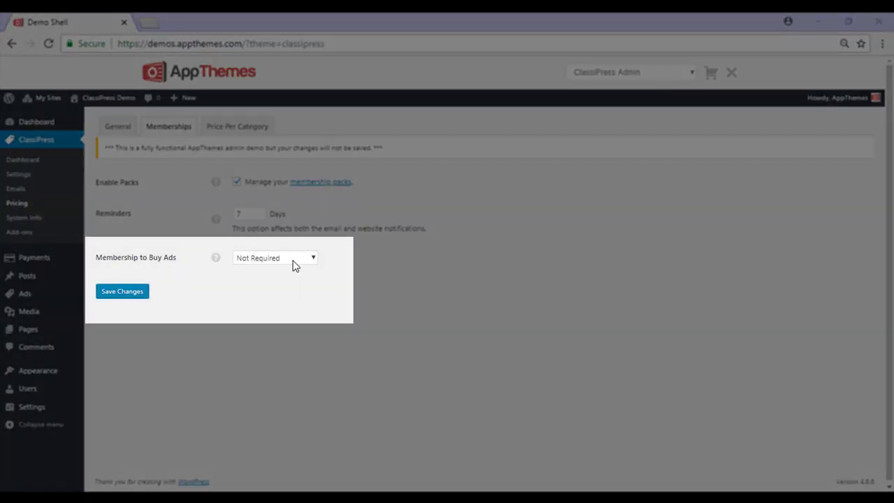
{"action": "left_click", "coordinate": [292, 258]}
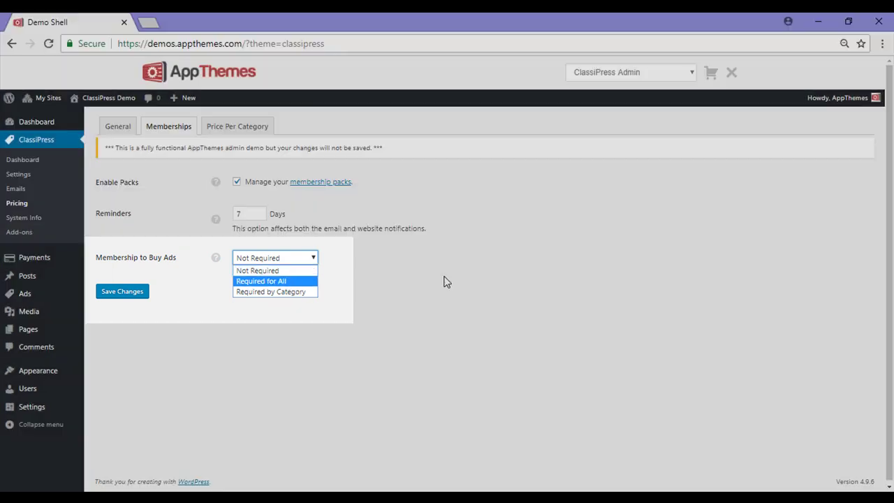
{"action": "left_click", "coordinate": [196, 288]}
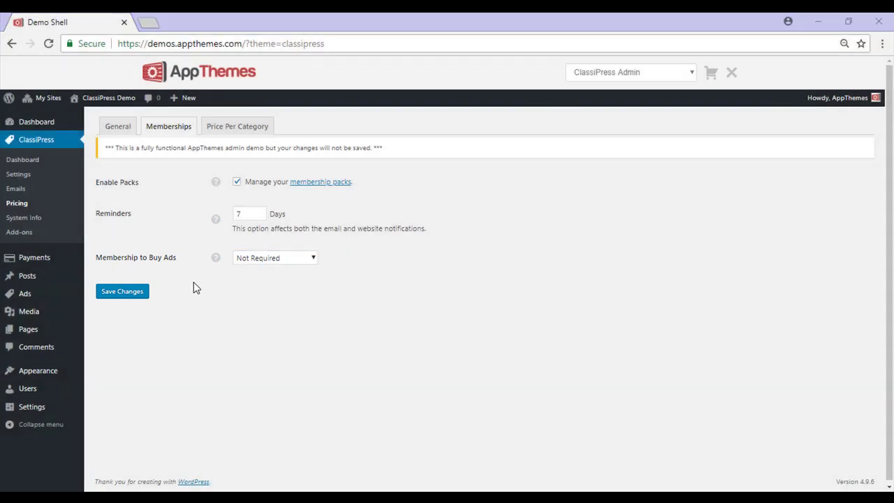
Show the Price Per Category list and highlight the Auto (25 USD) and Boats (20 USD) prices.
{"action": "left_click", "coordinate": [269, 133]}
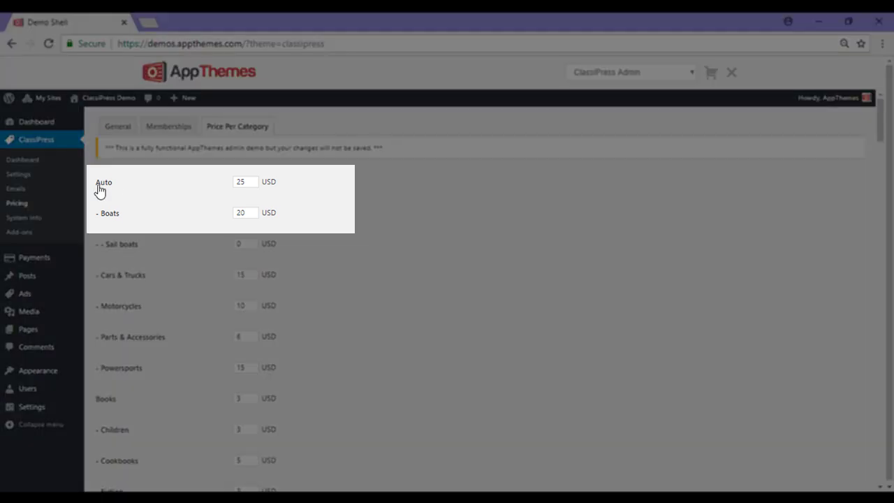
{"action": "left_click_drag", "start_coordinate": [98, 184], "coordinate": [122, 184]}
{"action": "left_click_drag", "start_coordinate": [234, 183], "coordinate": [286, 186]}
{"action": "left_click_drag", "start_coordinate": [96, 217], "coordinate": [285, 221]}
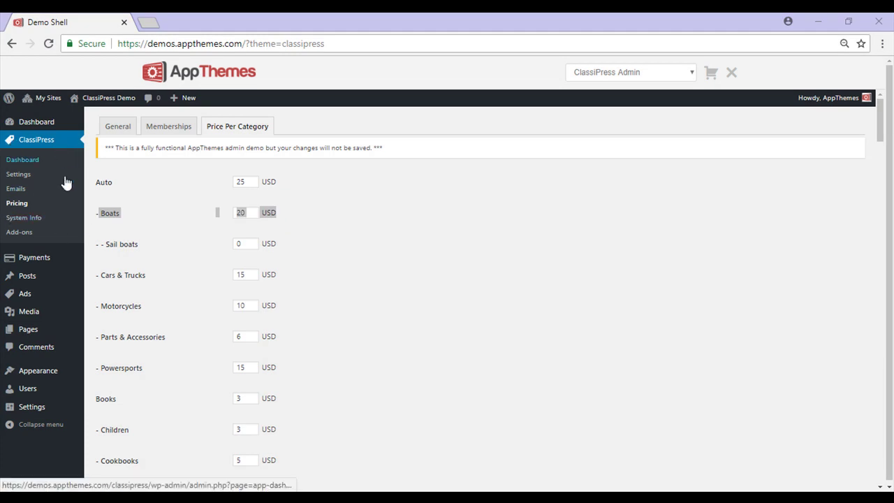
{"action": "mouse_move", "coordinate": [53, 259]}
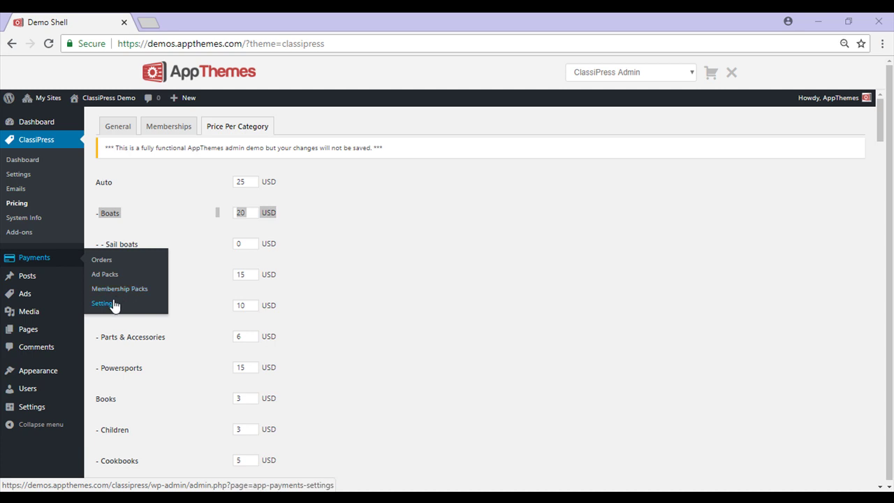
Browse Payments > Orders, then the Ad Packs list with its $5, 30-day pack.
{"action": "left_click", "coordinate": [103, 261]}
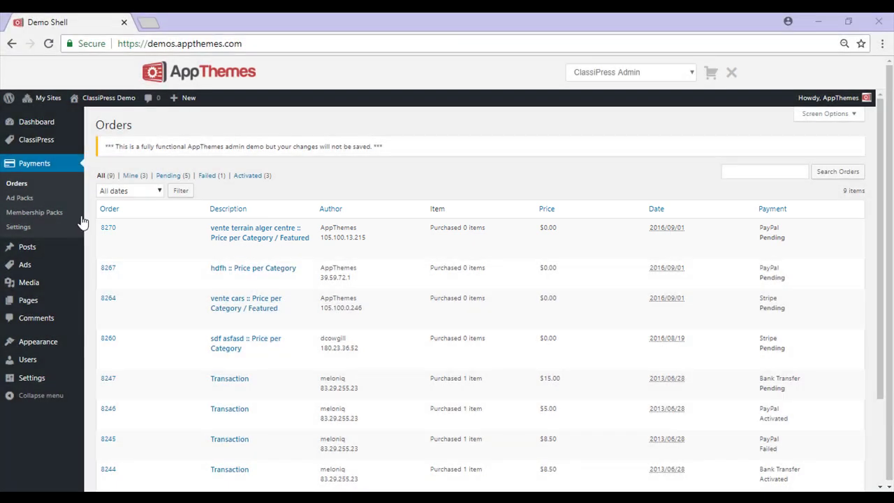
{"action": "left_click", "coordinate": [32, 199]}
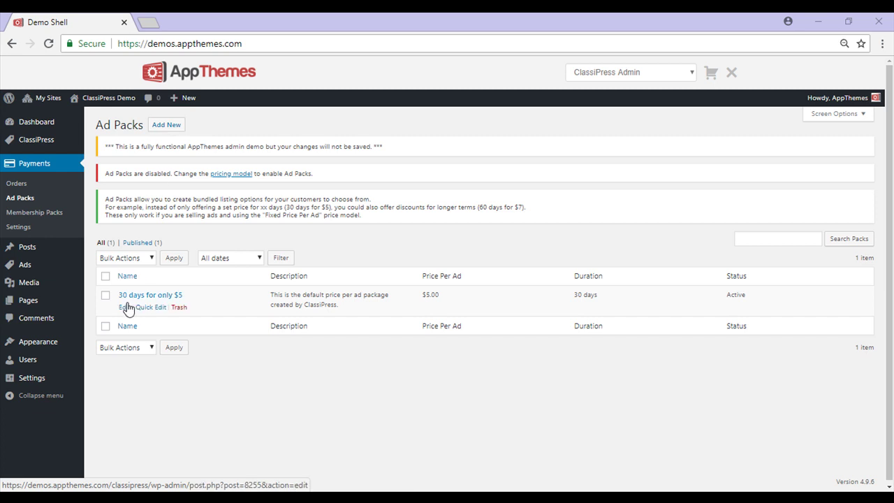
Look over the blank Add New ad pack form, then go to the Membership Packs list.
{"action": "left_click", "coordinate": [170, 126]}
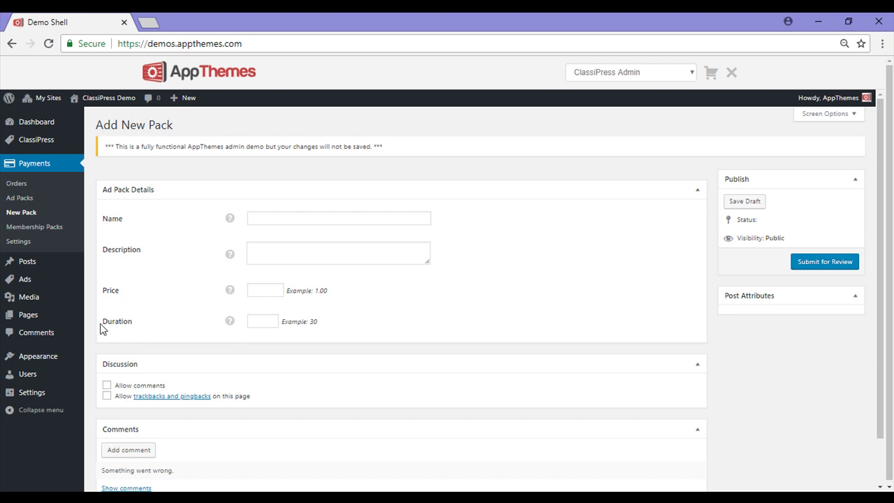
{"action": "left_click", "coordinate": [72, 229]}
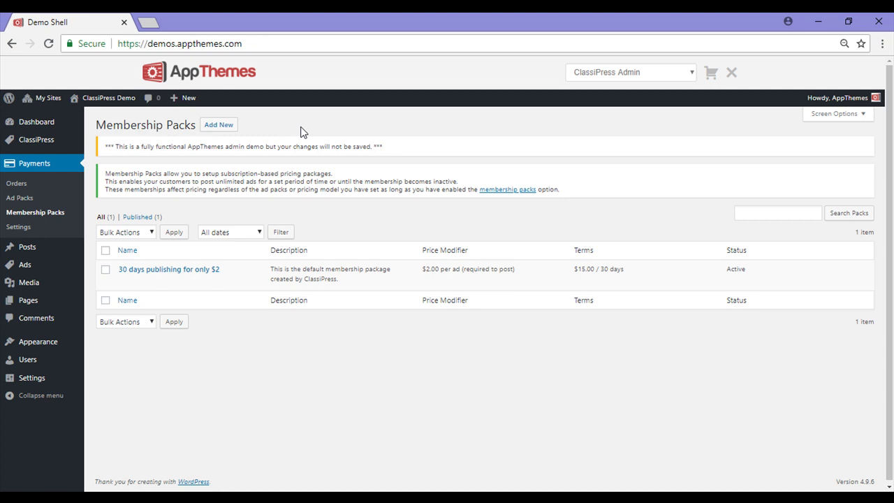
Start a new membership pack from the Membership Packs page's Add New button.
{"action": "mouse_move", "coordinate": [114, 283]}
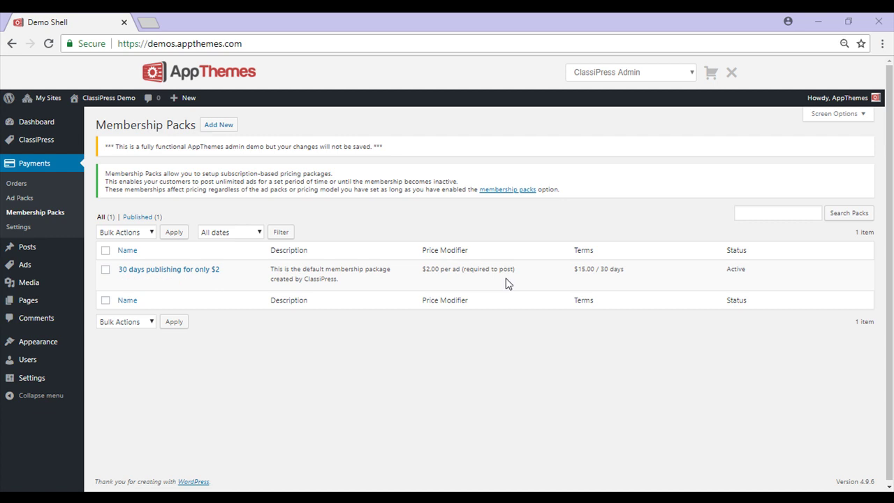
{"action": "left_click", "coordinate": [235, 126]}
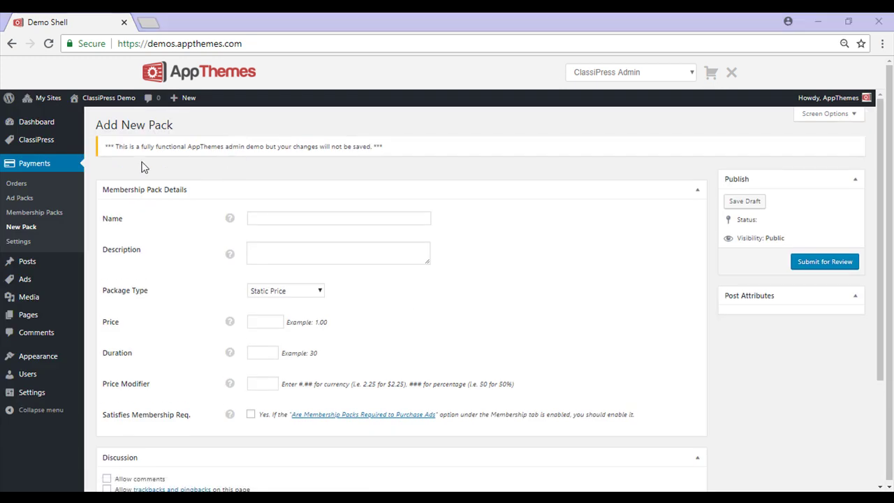
Name the pack 'Unlimited Ads for 20 Days' and describe it as unlimited ads costing $1.00 each.
{"action": "left_click", "coordinate": [284, 217]}
{"action": "type", "text": "Unlimited Ads for 20 Days"}
{"action": "left_click", "coordinate": [297, 255]}
{"action": "type", "text": "Post unlimited ads for 20 days. Each ad will only cost $1.00 to post."}
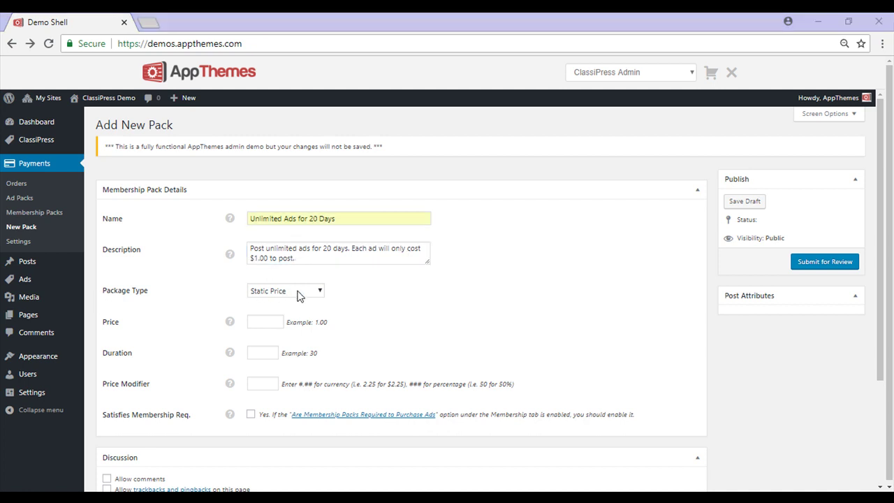
Keep Static Price as package type and set price 10, duration 20 days, price modifier 1.00.
{"action": "left_click", "coordinate": [320, 293]}
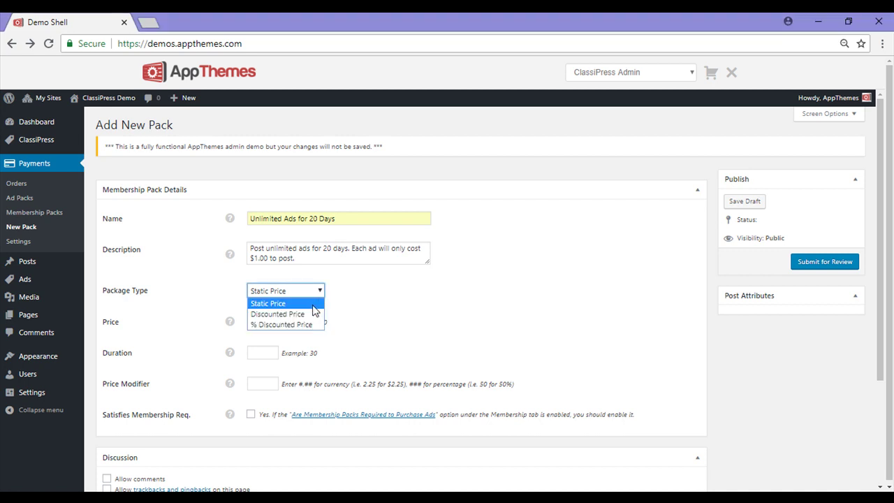
{"action": "left_click", "coordinate": [318, 291]}
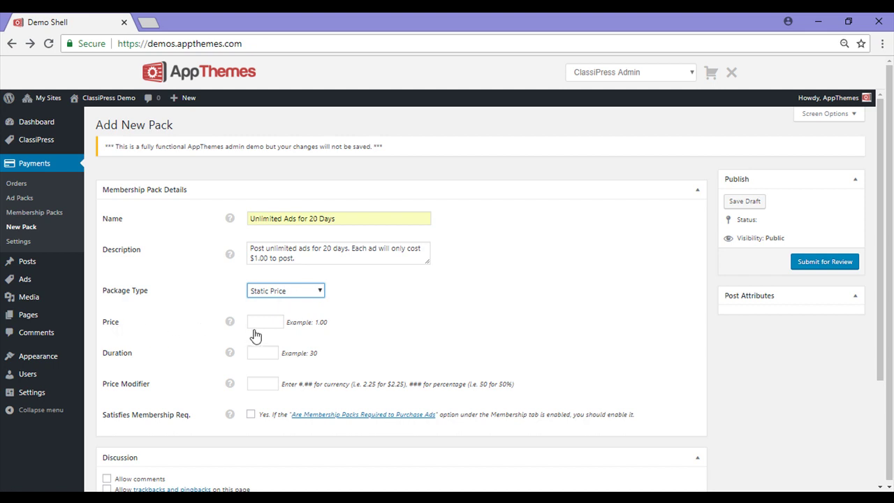
{"action": "left_click", "coordinate": [275, 323]}
{"action": "type", "text": "10"}
{"action": "key", "text": "Escape"}
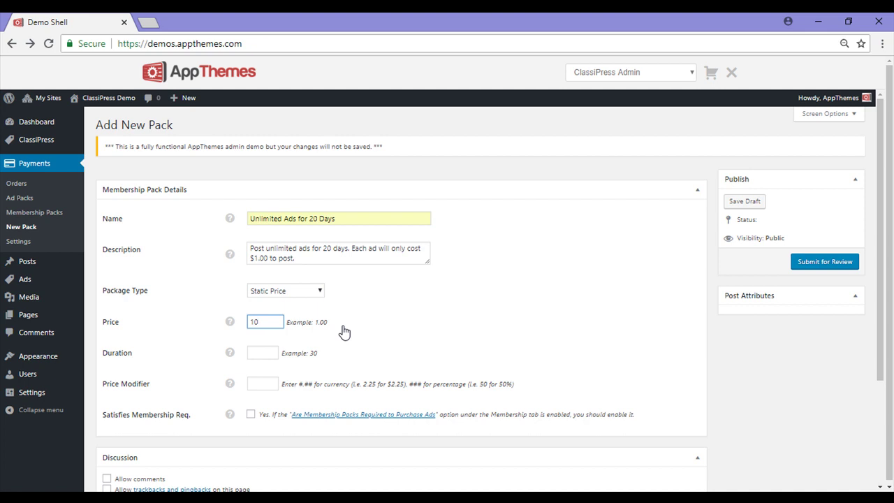
{"action": "left_click", "coordinate": [252, 355]}
{"action": "type", "text": "20"}
{"action": "left_click", "coordinate": [272, 383]}
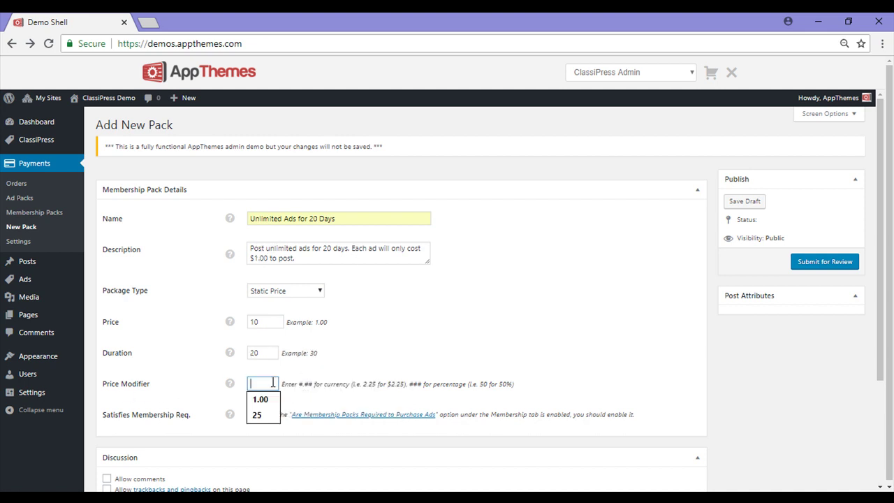
{"action": "type", "text": "1.00"}
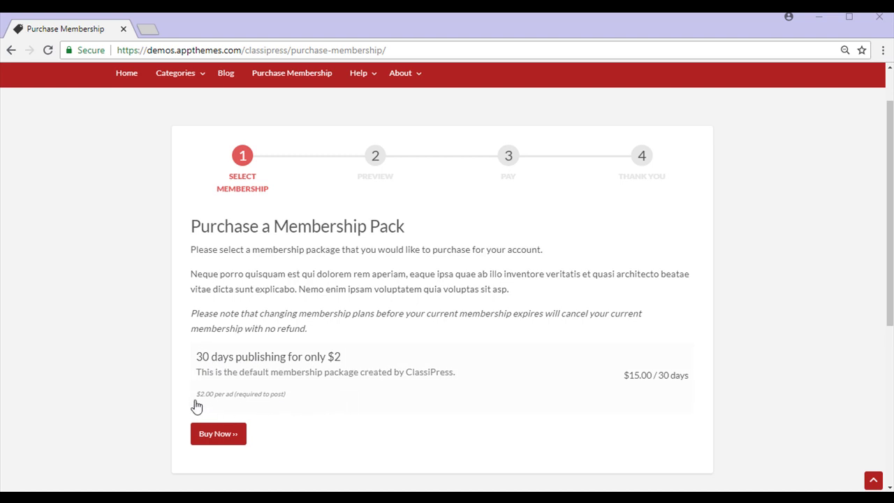
Highlight the $2.00 per ad and $15.00 / 30 days prices on the purchase page, then clear them.
{"action": "left_click_drag", "start_coordinate": [196, 405], "coordinate": [485, 407]}
{"action": "left_click_drag", "start_coordinate": [620, 383], "coordinate": [691, 379]}
{"action": "left_click", "coordinate": [333, 436]}
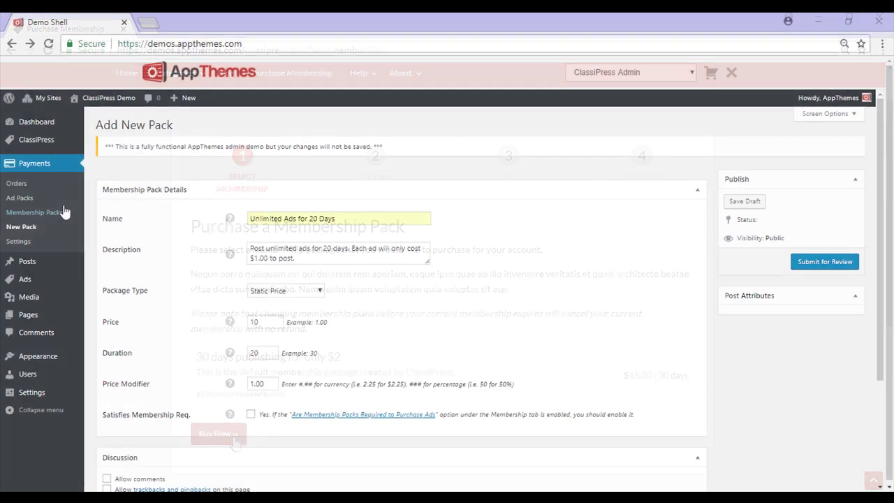
Review the payment settings: US Dollar currency, 0% tax rate and the installed gateways.
{"action": "left_click", "coordinate": [17, 243]}
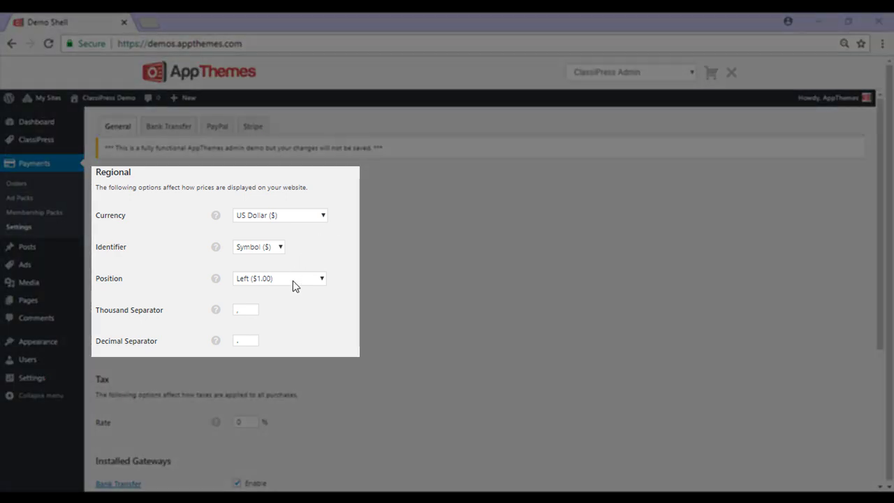
{"action": "scroll", "coordinate": [286, 321], "scroll_direction": "down", "scroll_amount": 3}
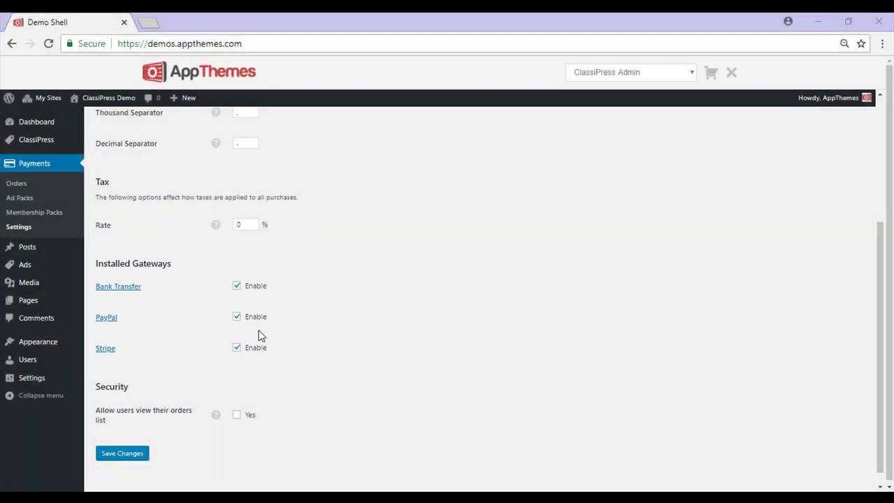
{"action": "scroll", "coordinate": [272, 341], "scroll_direction": "up", "scroll_amount": 3}
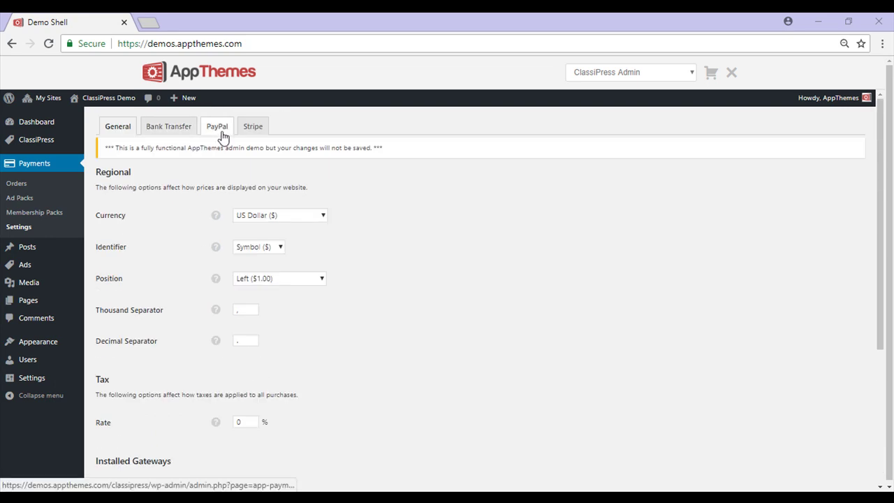
Check the Bank Transfer and PayPal gateway settings, highlighting PayPal's Sandbox Mode option.
{"action": "left_click", "coordinate": [169, 132]}
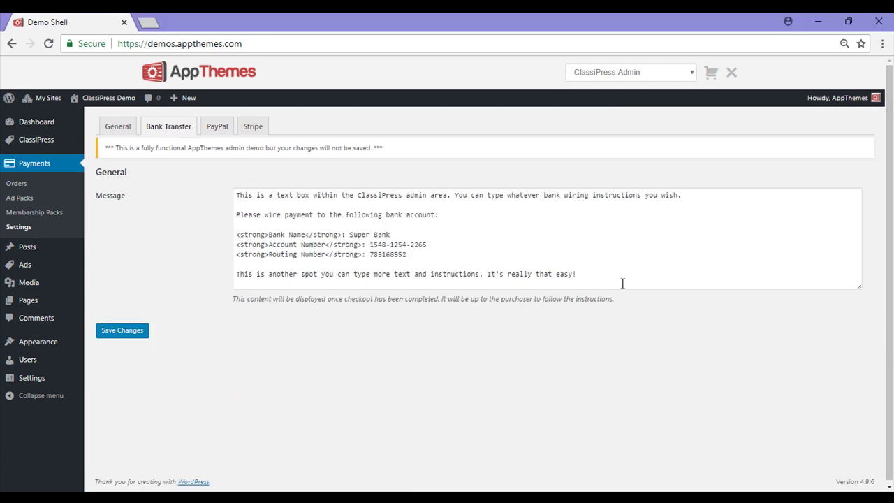
{"action": "left_click", "coordinate": [217, 130]}
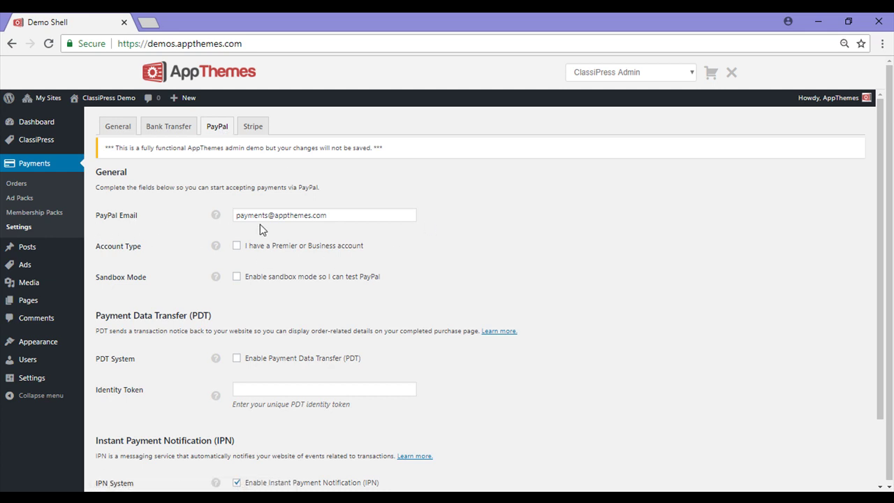
{"action": "scroll", "coordinate": [280, 209], "scroll_direction": "down", "scroll_amount": 2}
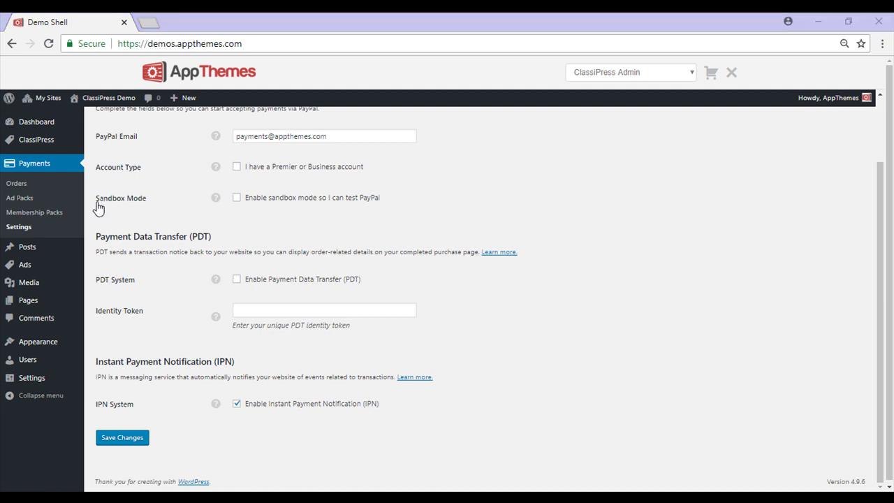
{"action": "left_click_drag", "start_coordinate": [97, 207], "coordinate": [154, 208]}
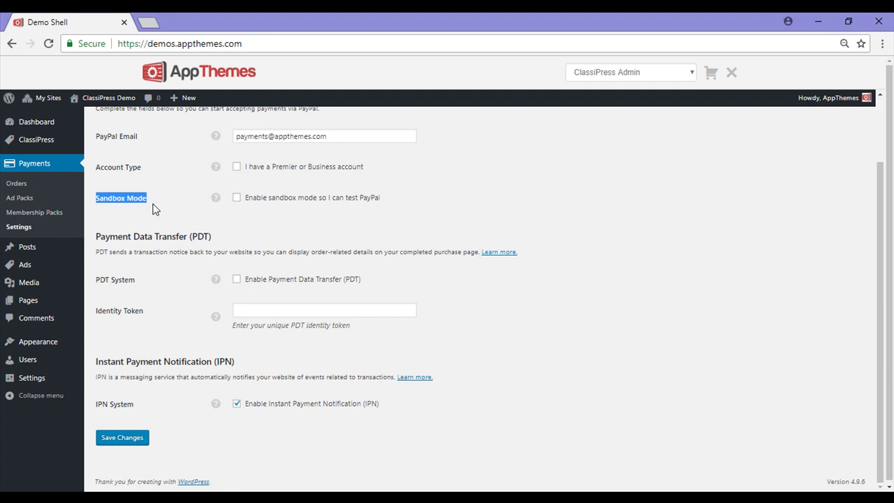